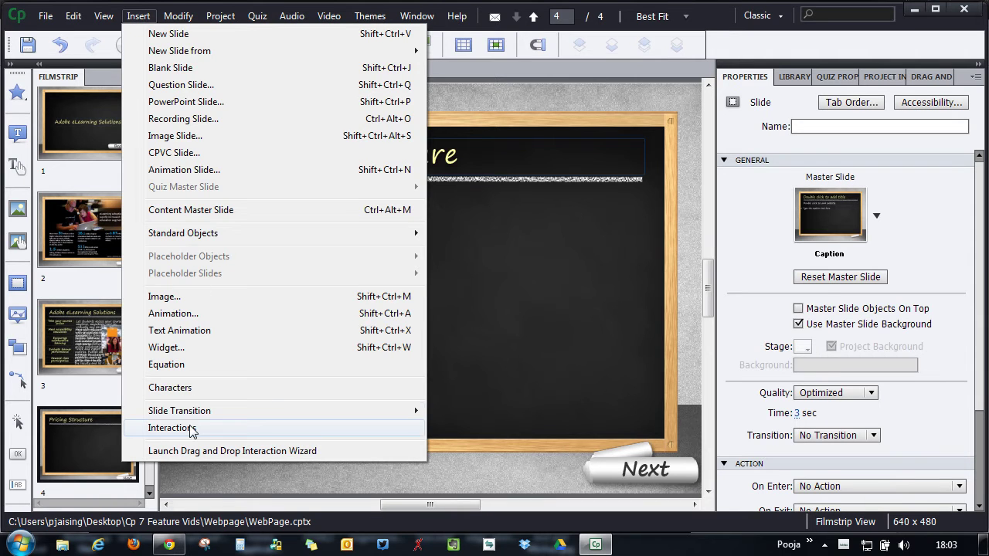
# Insert a Web Object interaction on the Pricing Structure slide and select the Captivate page URL in Chrome
pyautogui.click(172, 427)
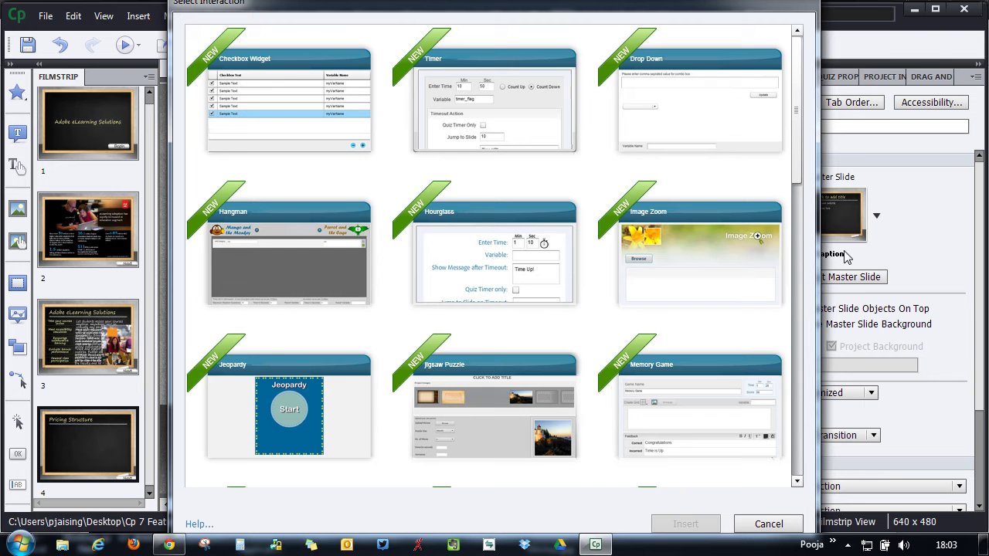
pyautogui.moveTo(797, 148); pyautogui.dragTo(797, 426)
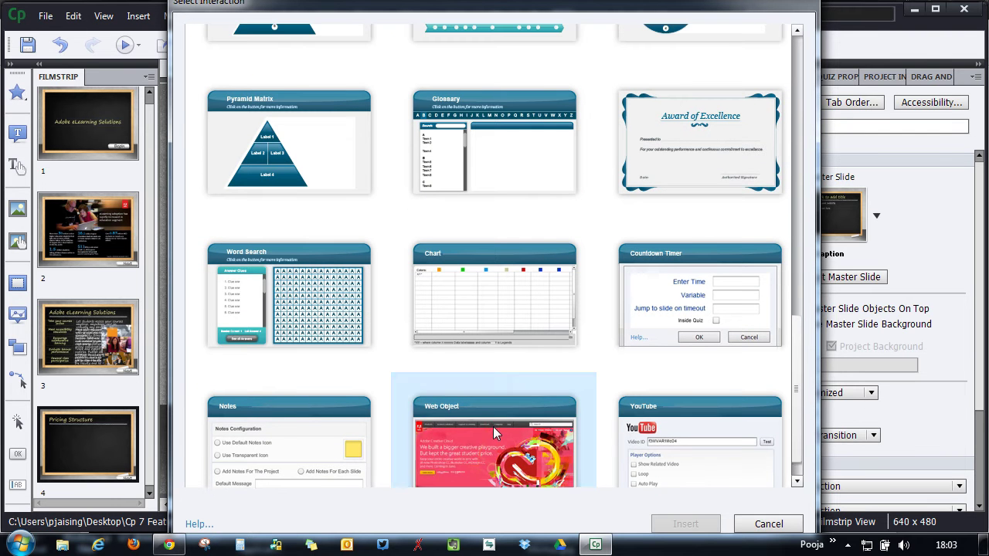
pyautogui.click(493, 426)
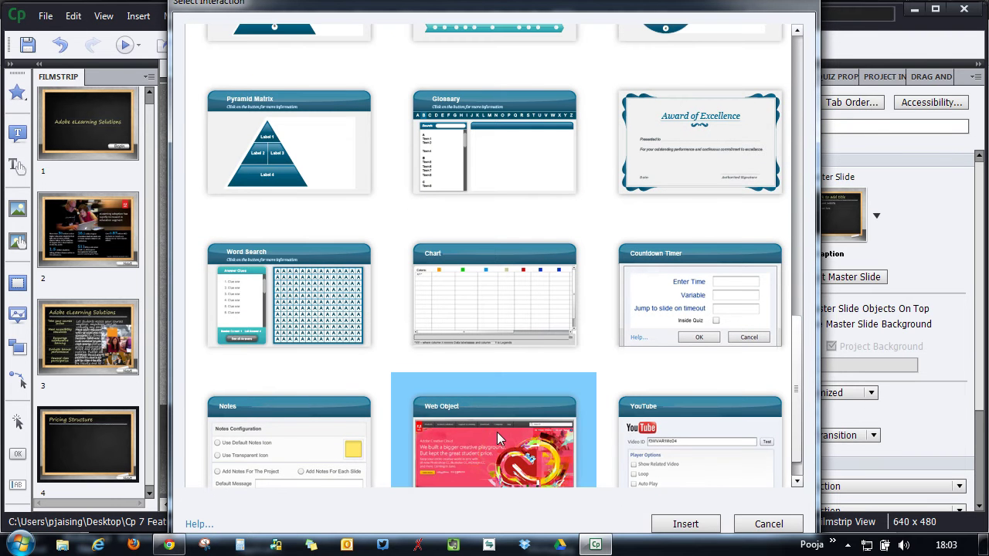
pyautogui.click(685, 524)
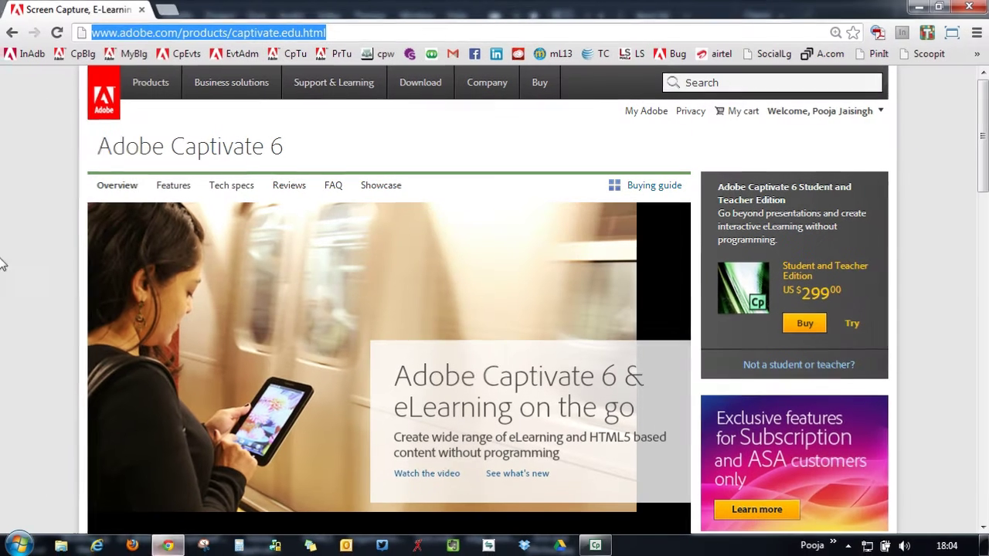
pyautogui.click(357, 36)
pyautogui.hotkey('ctrl', 'c')
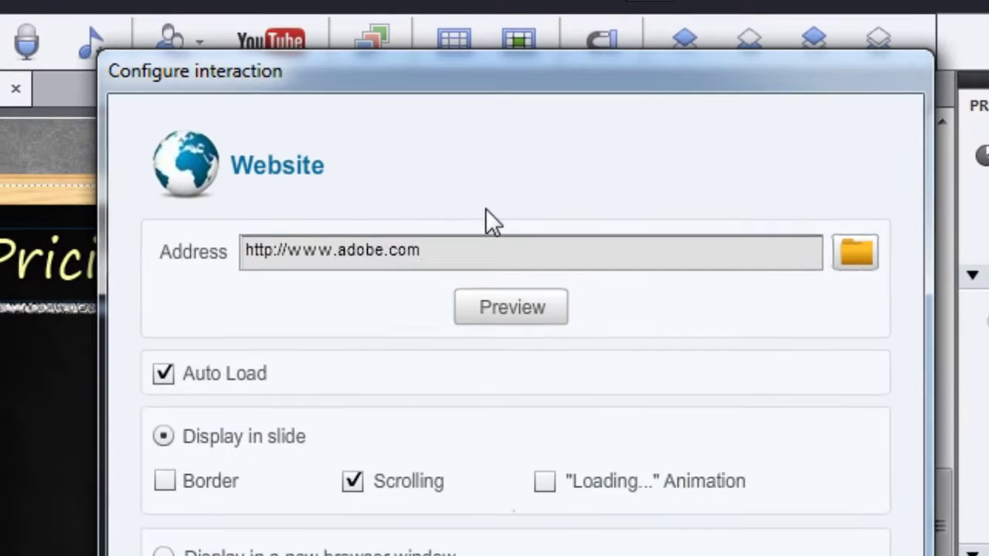
pyautogui.moveTo(506, 252); pyautogui.dragTo(243, 253)
pyautogui.hotkey('ctrl', 'v')
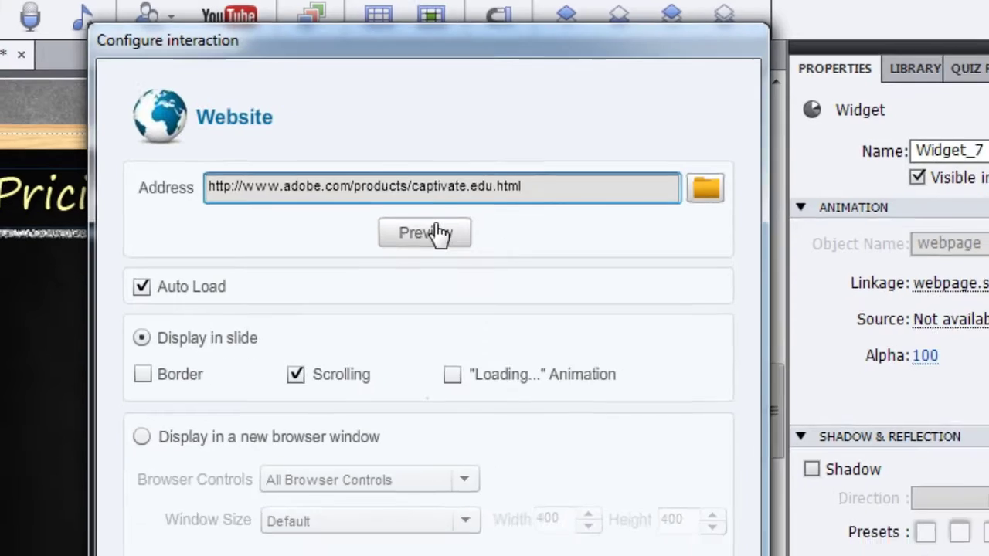
pyautogui.click(519, 310)
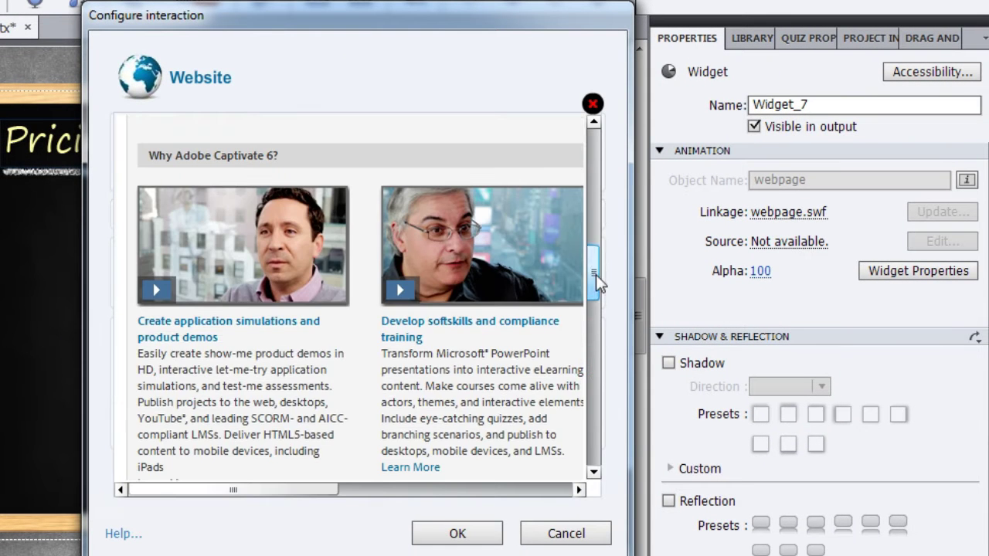
pyautogui.moveTo(596, 274); pyautogui.dragTo(585, 379)
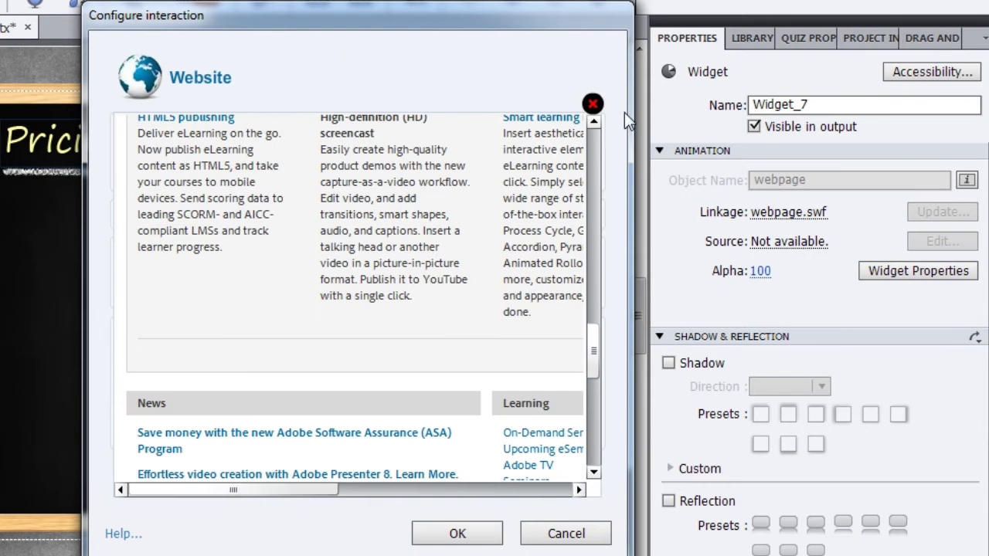
pyautogui.click(593, 102)
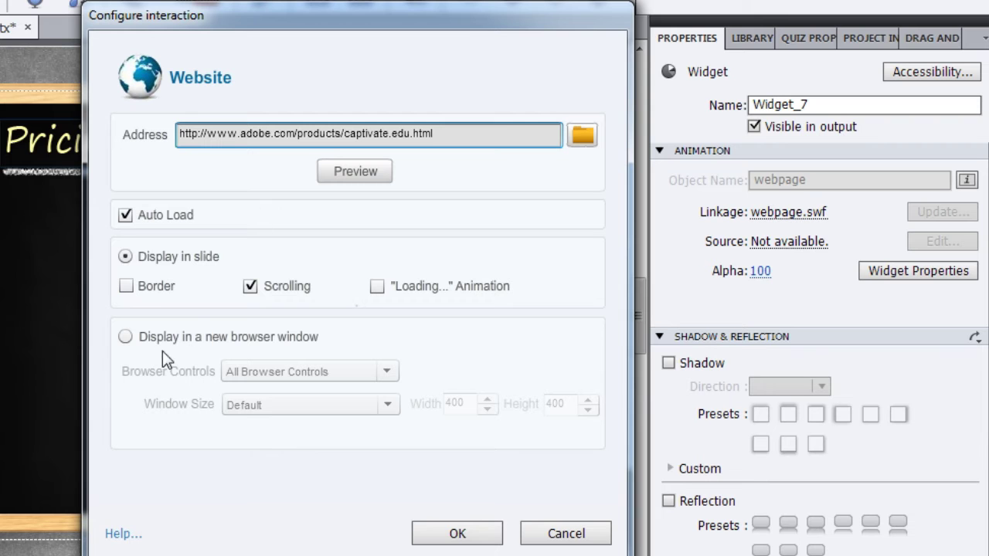
# Enable the Border and 'Loading...' animation options and apply the web object settings
pyautogui.click(126, 286)
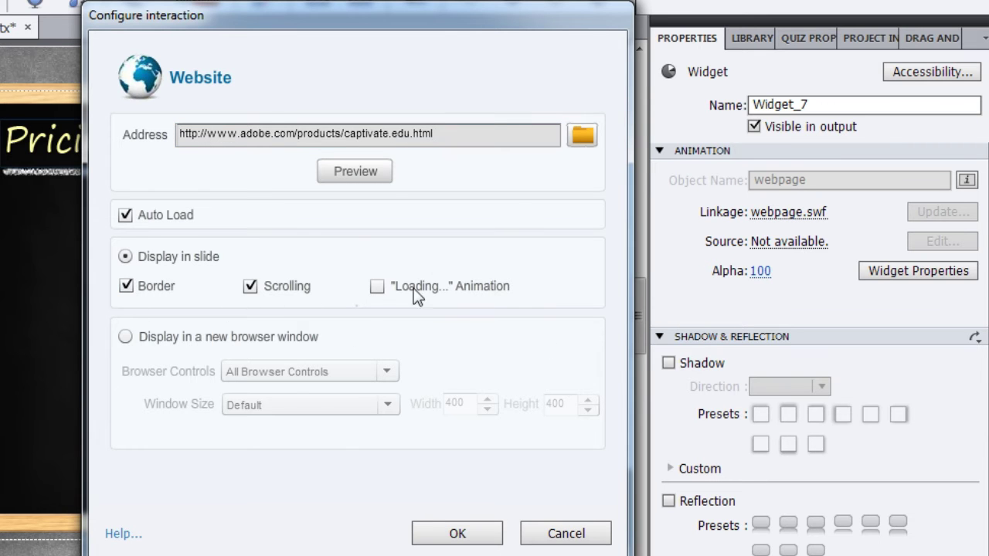
pyautogui.click(377, 286)
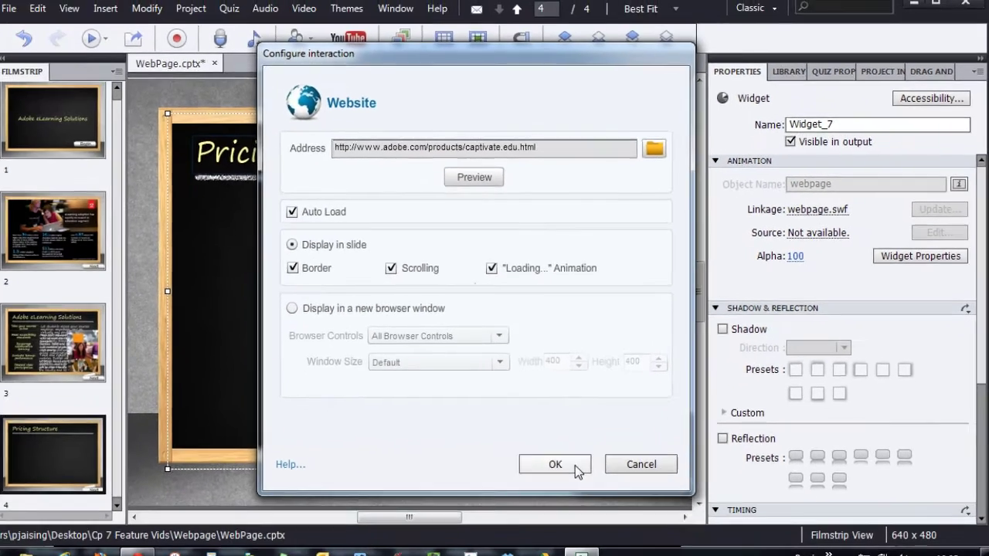
pyautogui.click(458, 534)
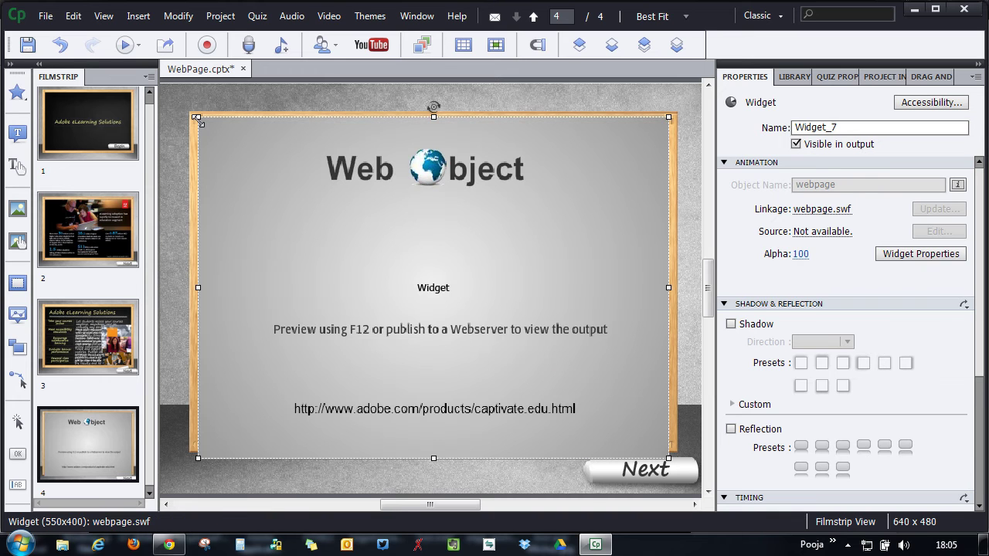
# Resize the web object to fit the chalkboard below the title, then preview the project in browser
pyautogui.moveTo(197, 117); pyautogui.dragTo(276, 179)
pyautogui.moveTo(424, 248); pyautogui.dragTo(366, 239)
pyautogui.moveTo(609, 319); pyautogui.dragTo(662, 322)
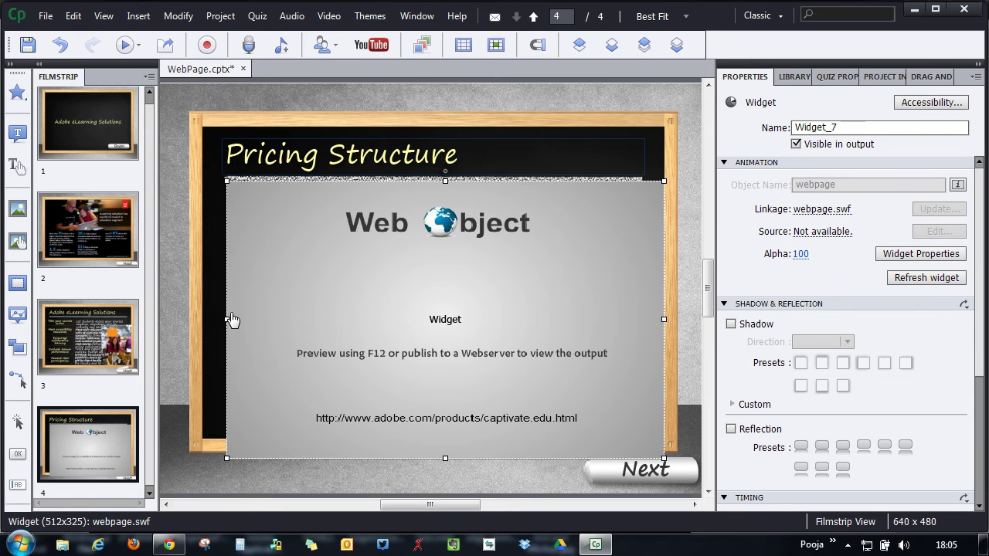
pyautogui.moveTo(228, 318); pyautogui.dragTo(203, 316)
pyautogui.moveTo(434, 459); pyautogui.dragTo(445, 432)
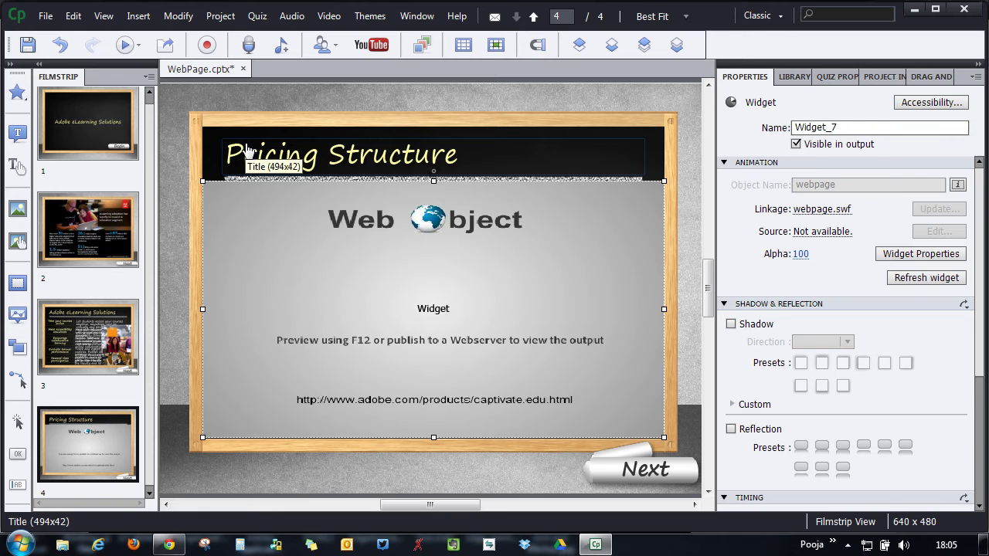
pyautogui.press('F12')
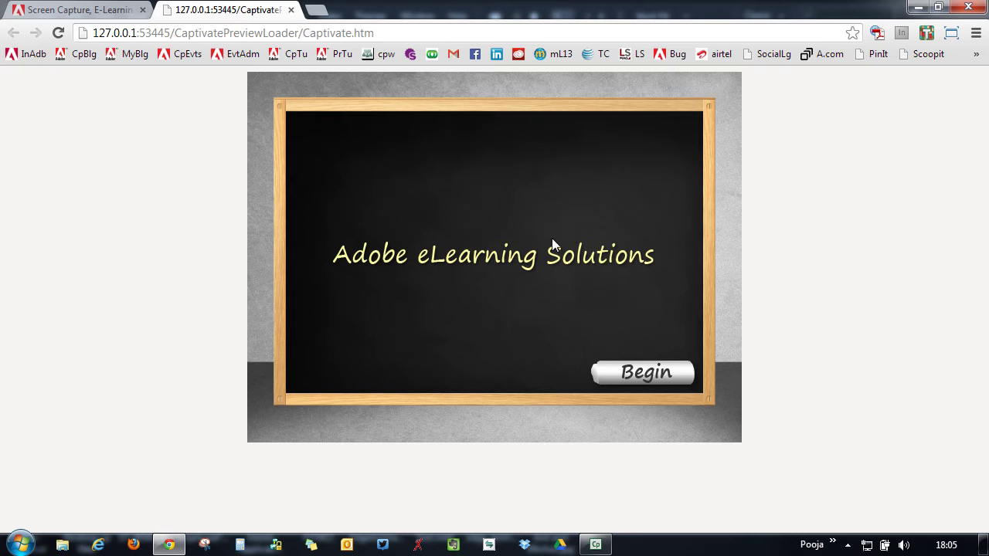
# Advance to the Pricing Structure slide and scroll the embedded Adobe page before returning to Captivate
pyautogui.click(668, 379)
pyautogui.click(660, 428)
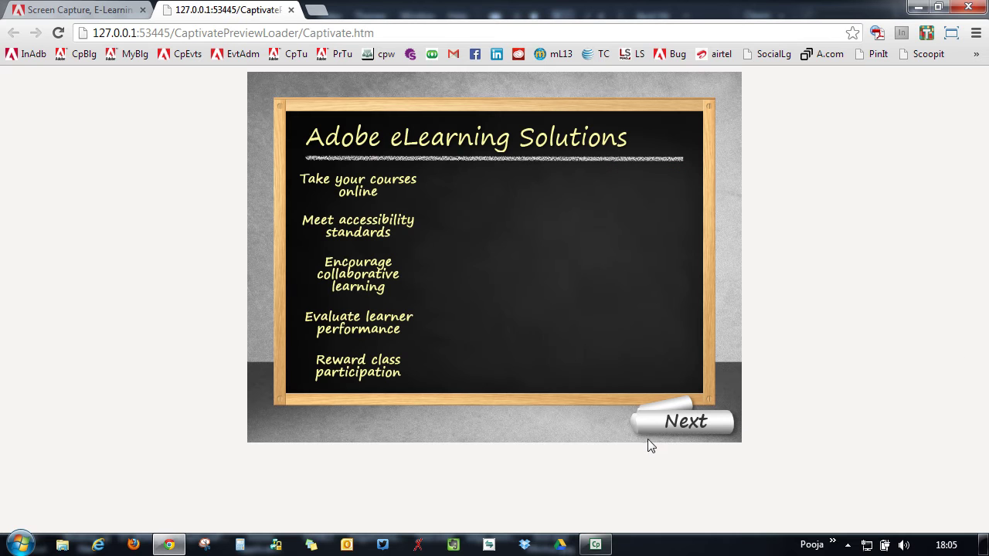
pyautogui.click(683, 423)
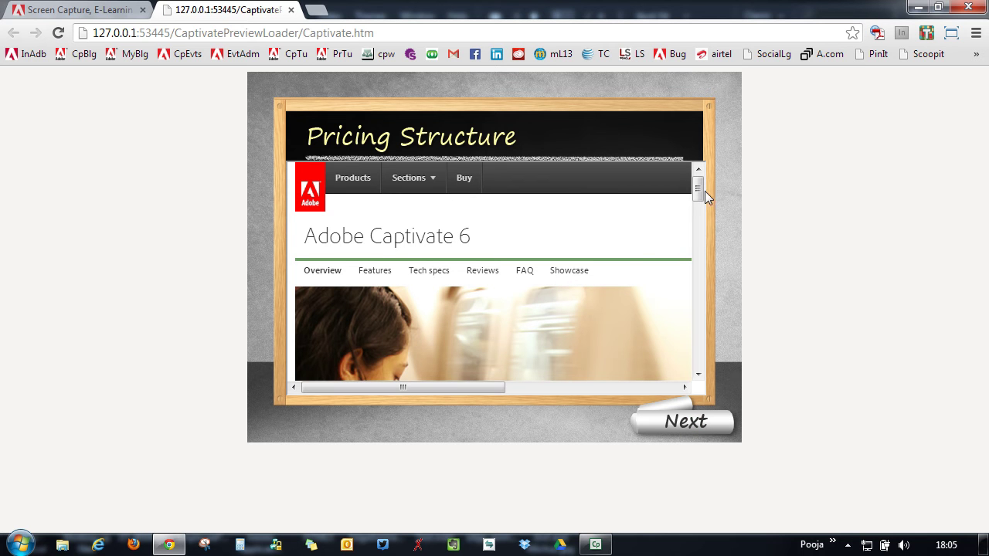
pyautogui.moveTo(696, 190); pyautogui.dragTo(716, 305)
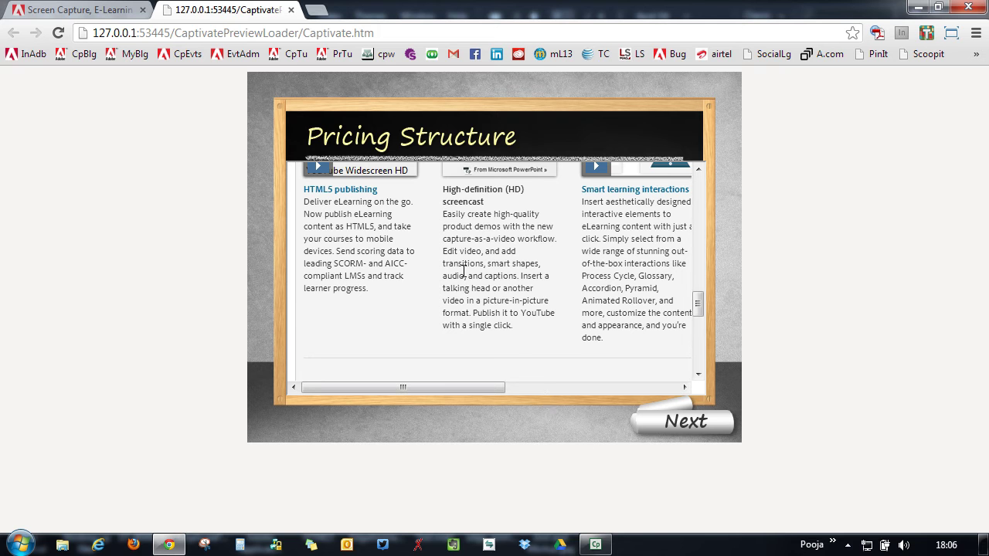
pyautogui.hotkey('alt', 'Tab')
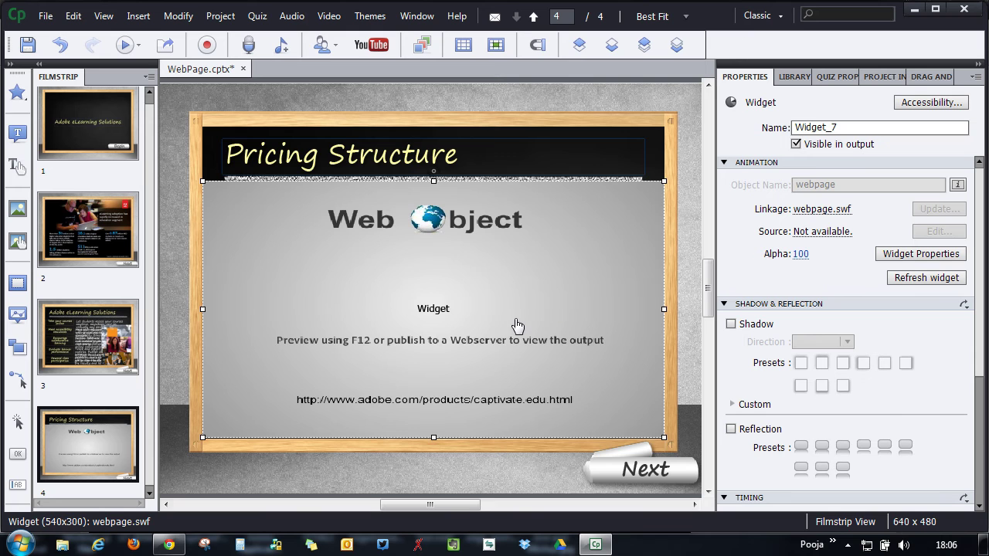
# Set the Web Object to a new browser window with all browser controls and custom size 600 x 400
pyautogui.doubleClick(518, 325)
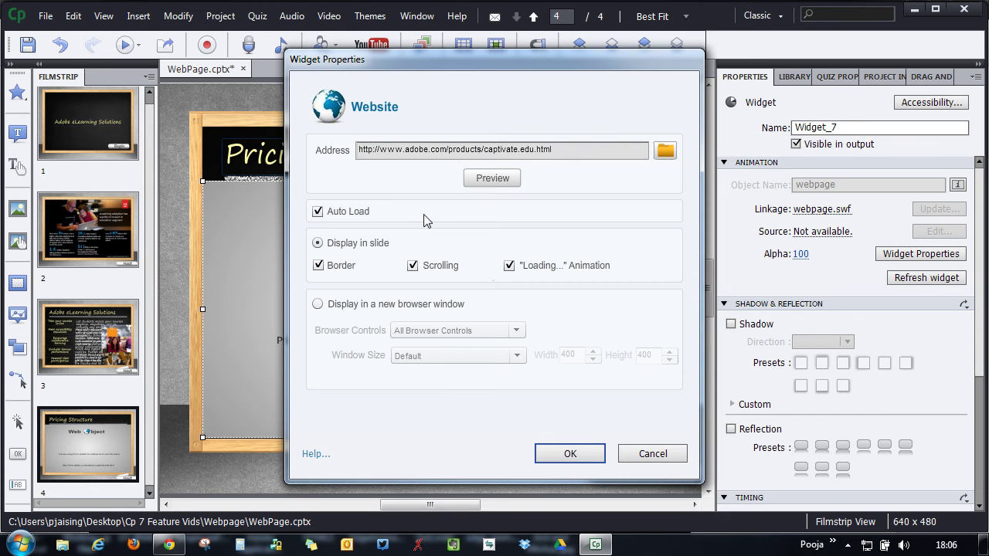
pyautogui.click(317, 305)
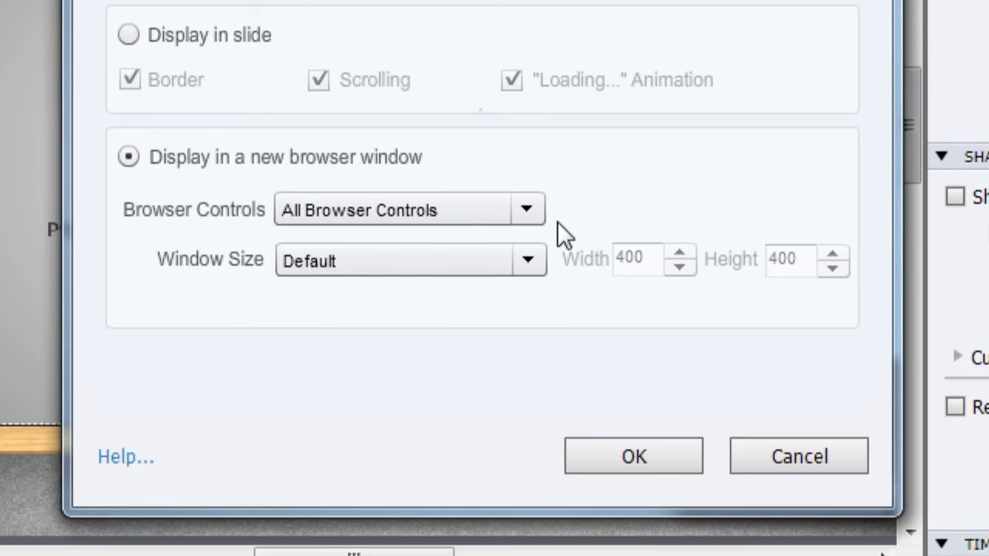
pyautogui.click(528, 210)
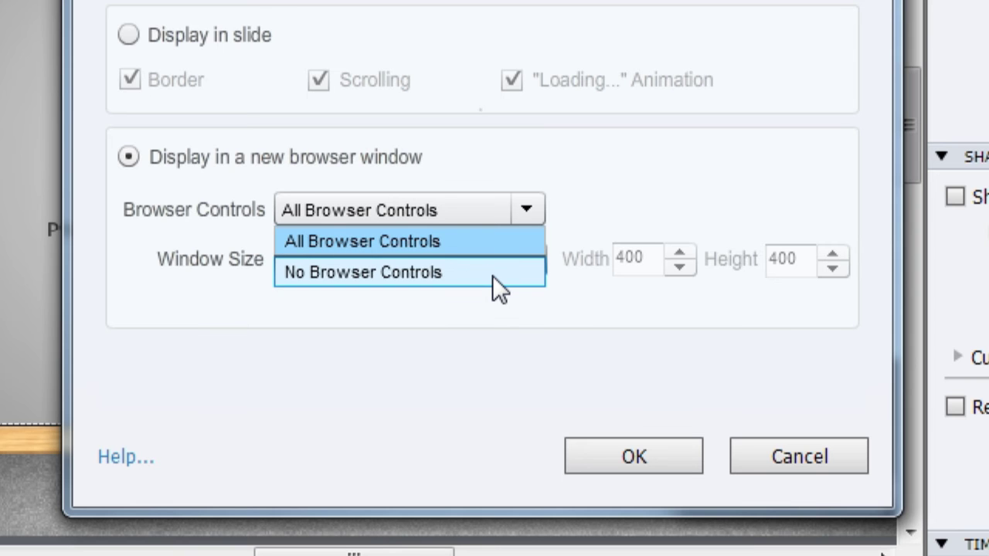
pyautogui.click(505, 240)
pyautogui.click(475, 263)
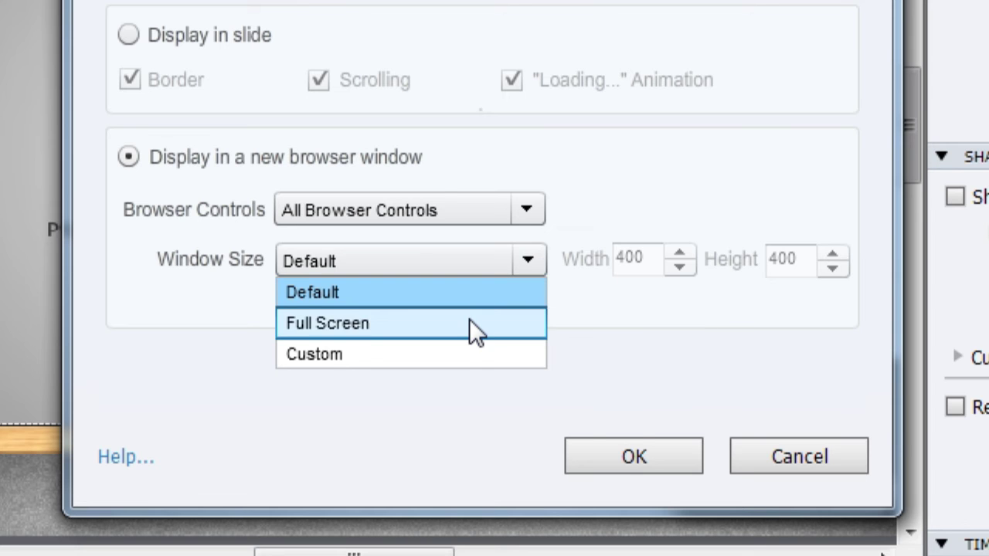
pyautogui.click(459, 355)
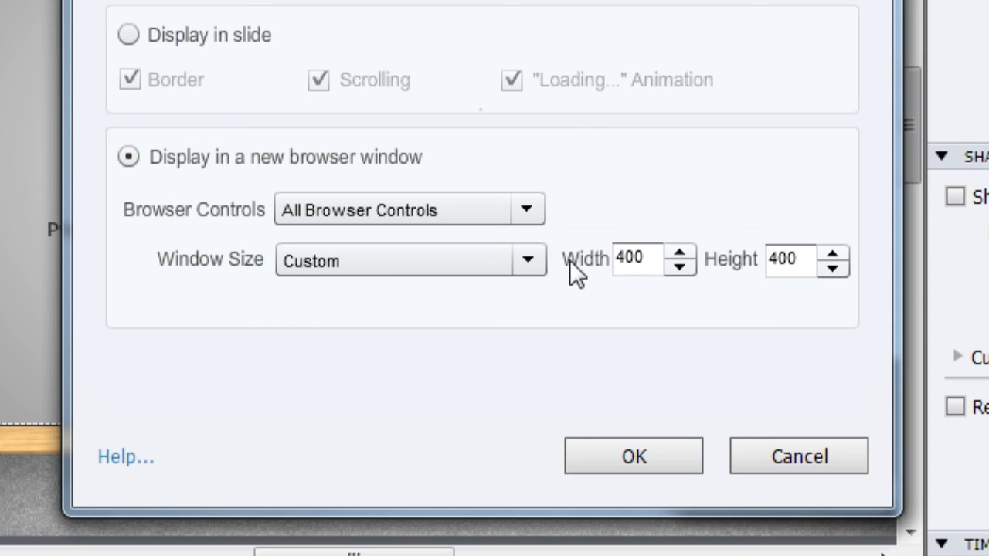
pyautogui.doubleClick(655, 258)
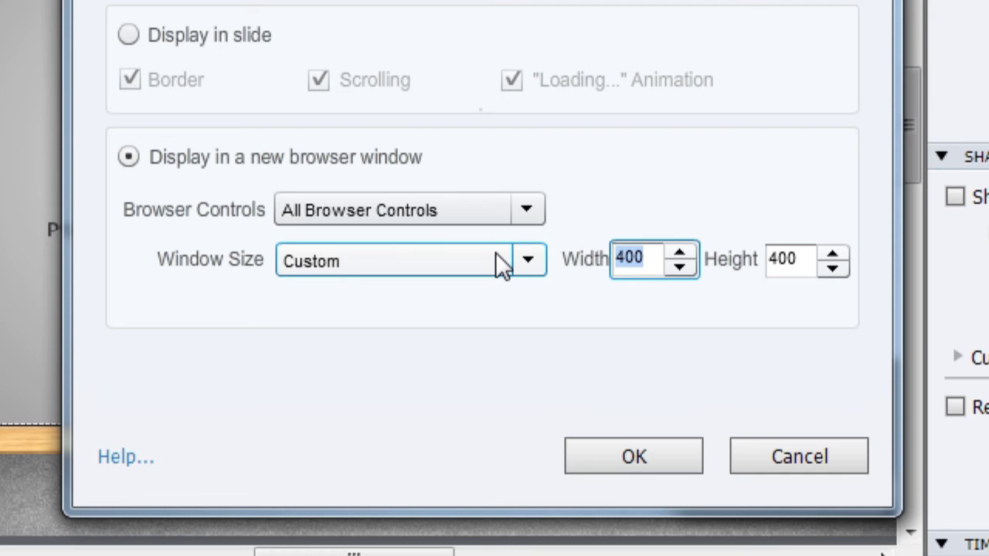
pyautogui.write('60')
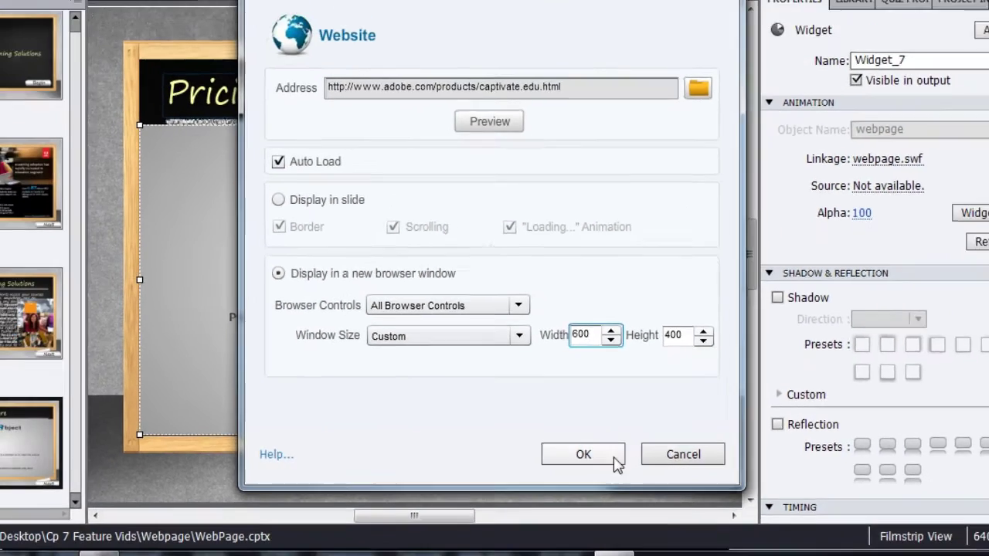
pyautogui.click(656, 457)
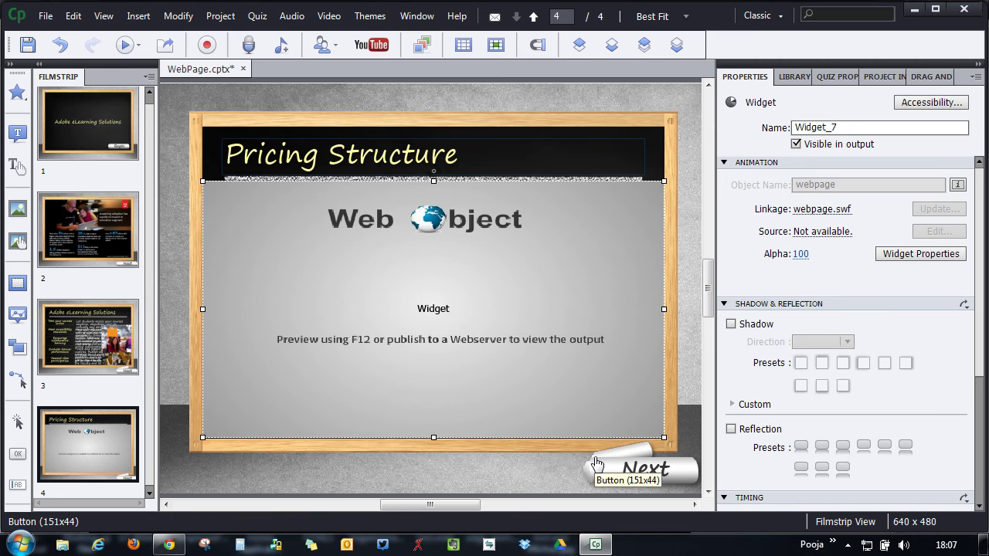
# Preview the project in the browser and advance to the Pricing Structure slide
pyautogui.press('F12')
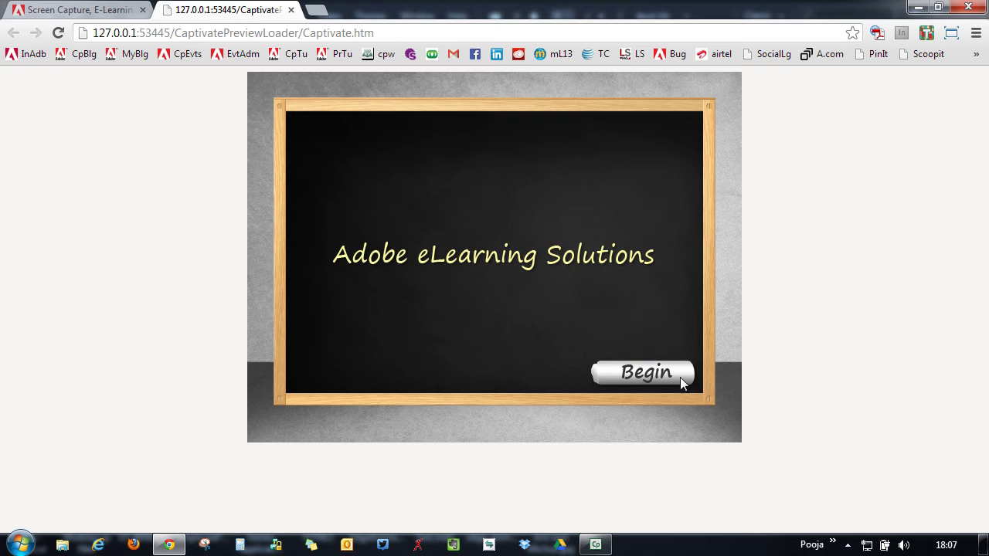
pyautogui.click(680, 382)
pyautogui.click(692, 424)
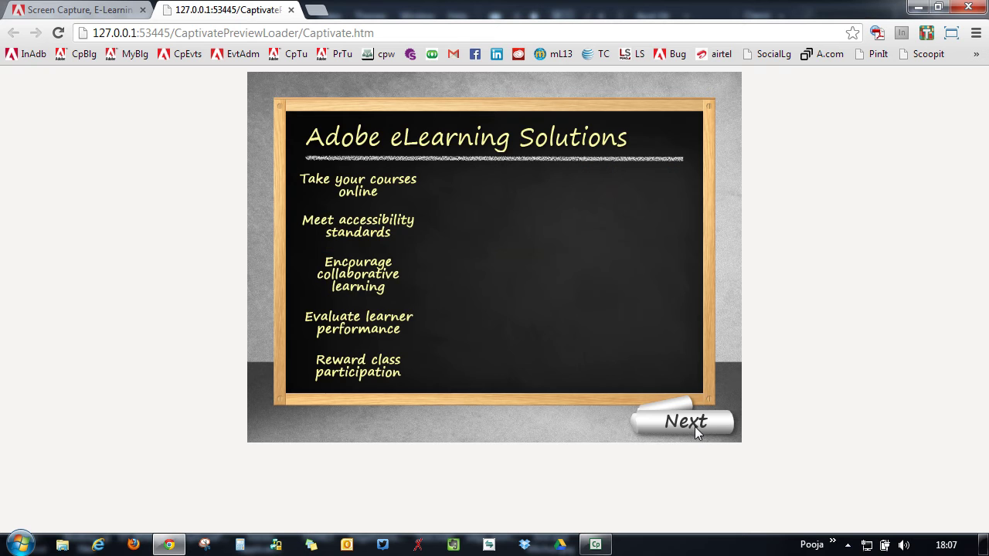
pyautogui.click(695, 425)
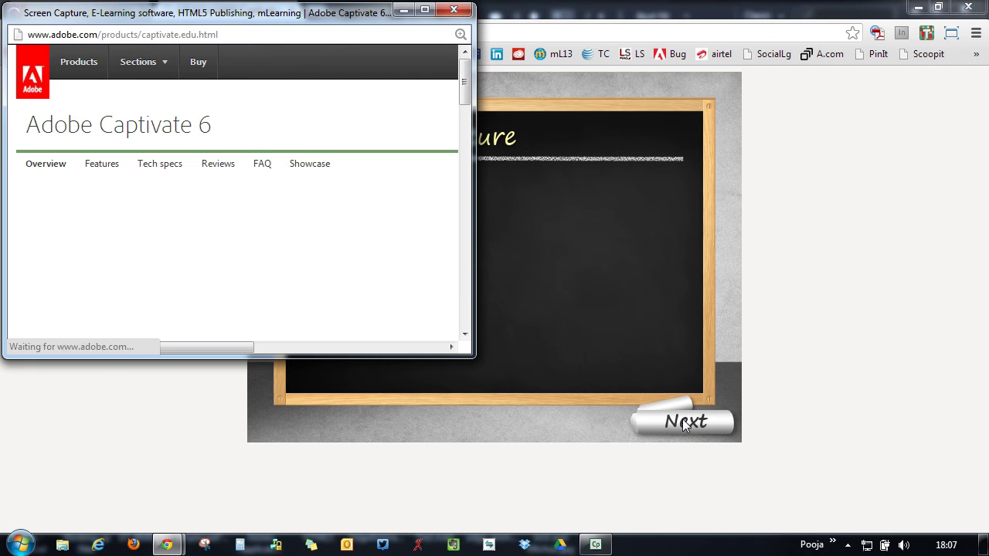
# Scroll through the popup Adobe Captivate page window, move it aside, then close it
pyautogui.scroll(-5, 315, 193)
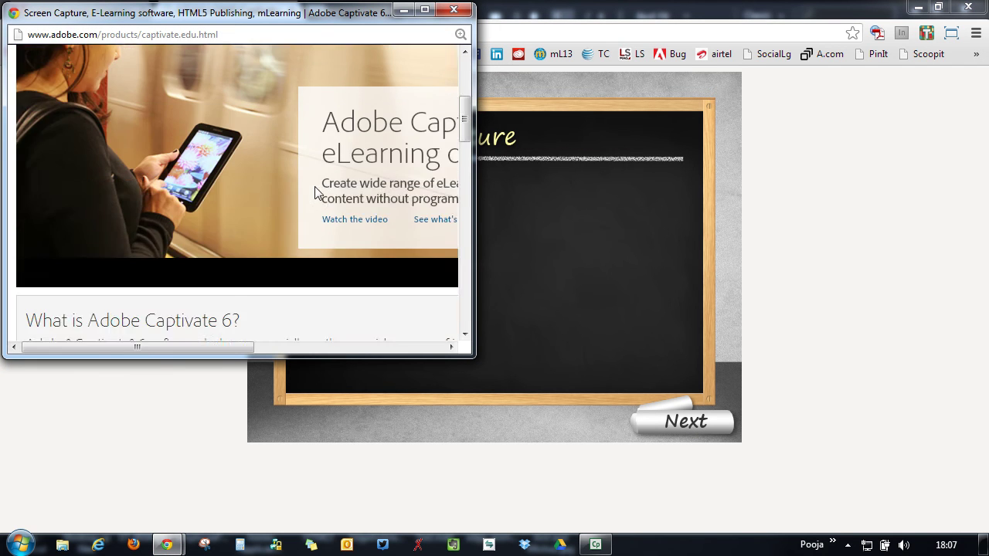
pyautogui.scroll(-2, 316, 193)
pyautogui.moveTo(294, 13); pyautogui.dragTo(493, 60)
pyautogui.scroll(-10, 532, 238)
pyautogui.scroll(-5, 531, 238)
pyautogui.scroll(15, 624, 113)
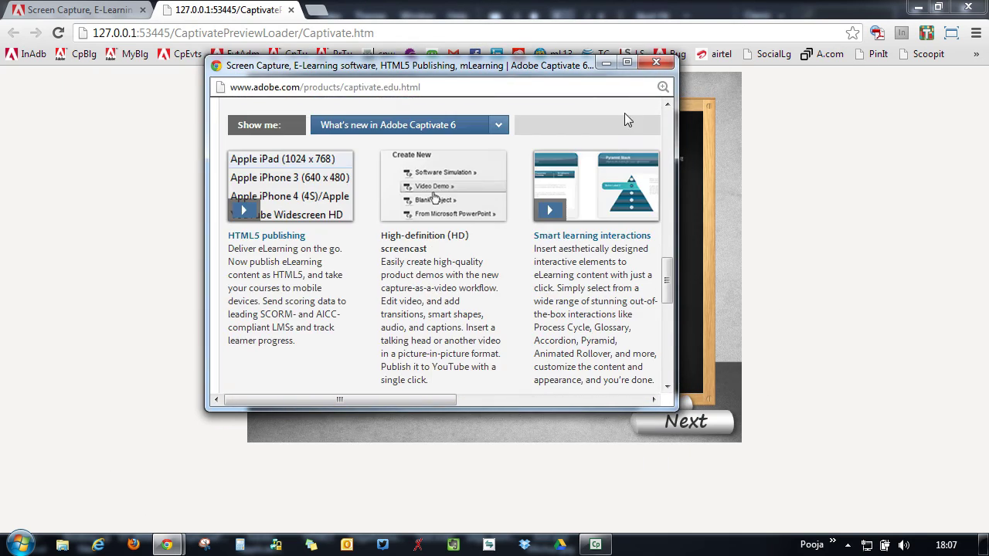
pyautogui.click(657, 64)
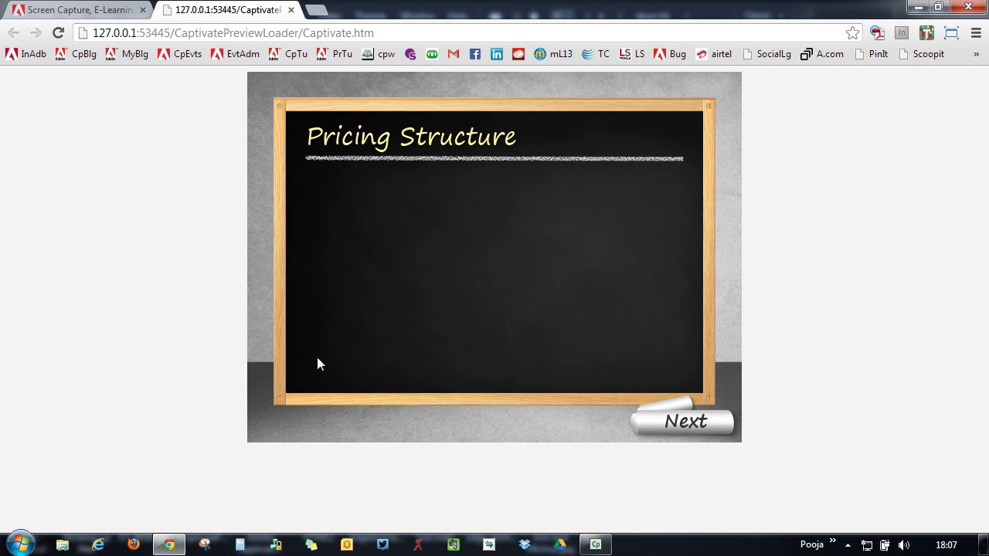